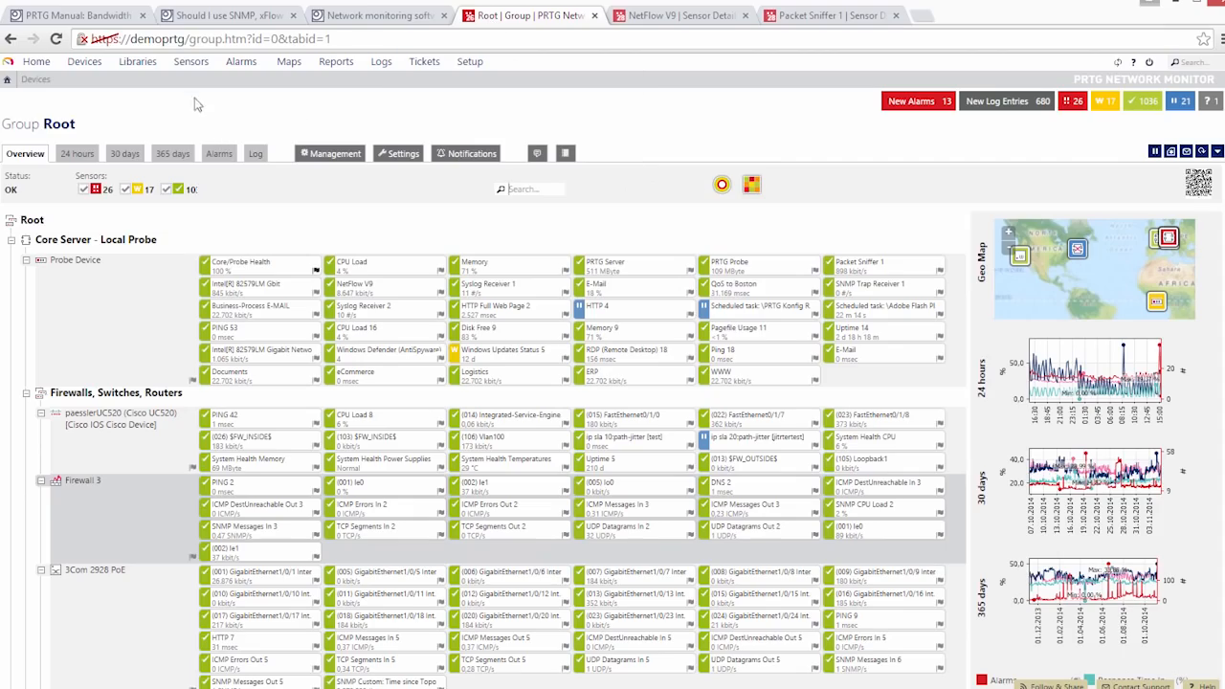
Start adding a sensor to the existing Probe Device, search the sensor types for netflow and choose NetFlow V9
{"action": "mouse_move", "coordinate": [191, 61]}
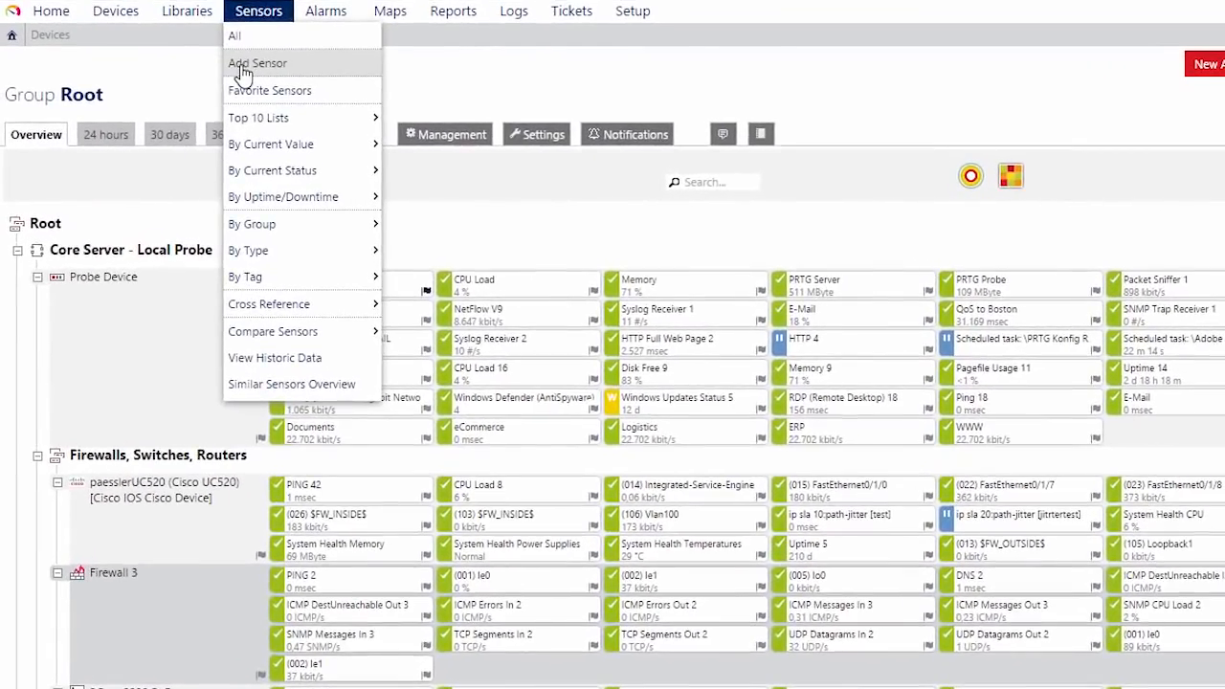
{"action": "left_click", "coordinate": [242, 73]}
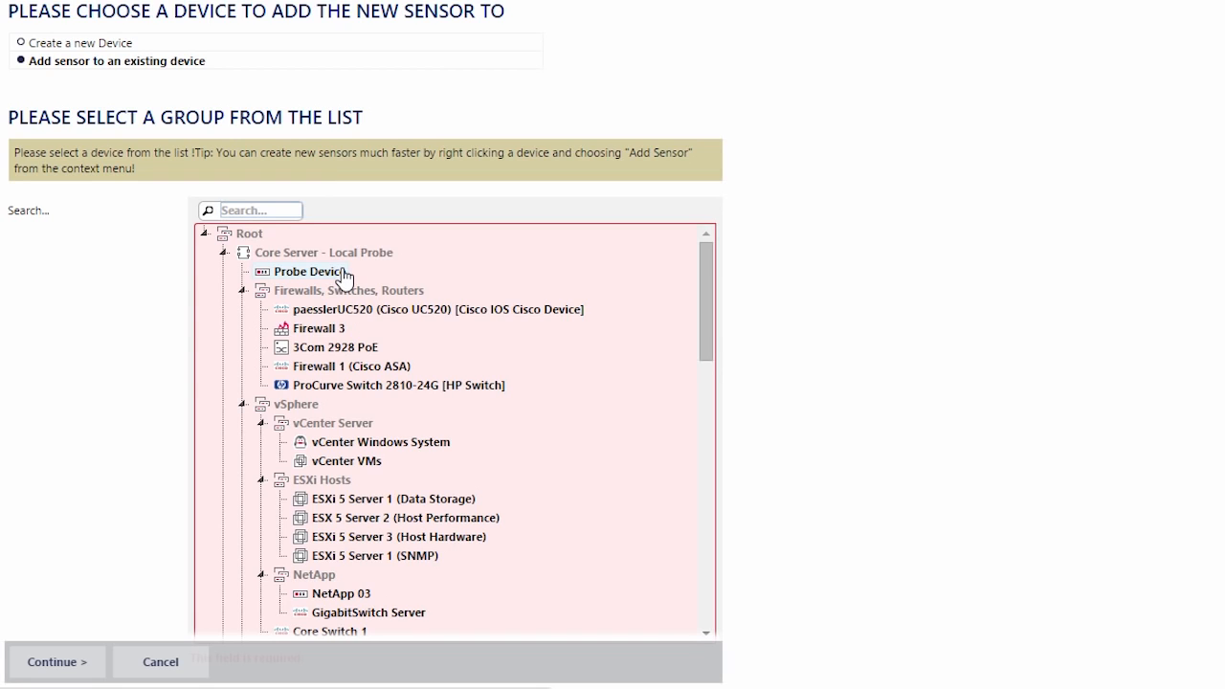
{"action": "left_click", "coordinate": [332, 278]}
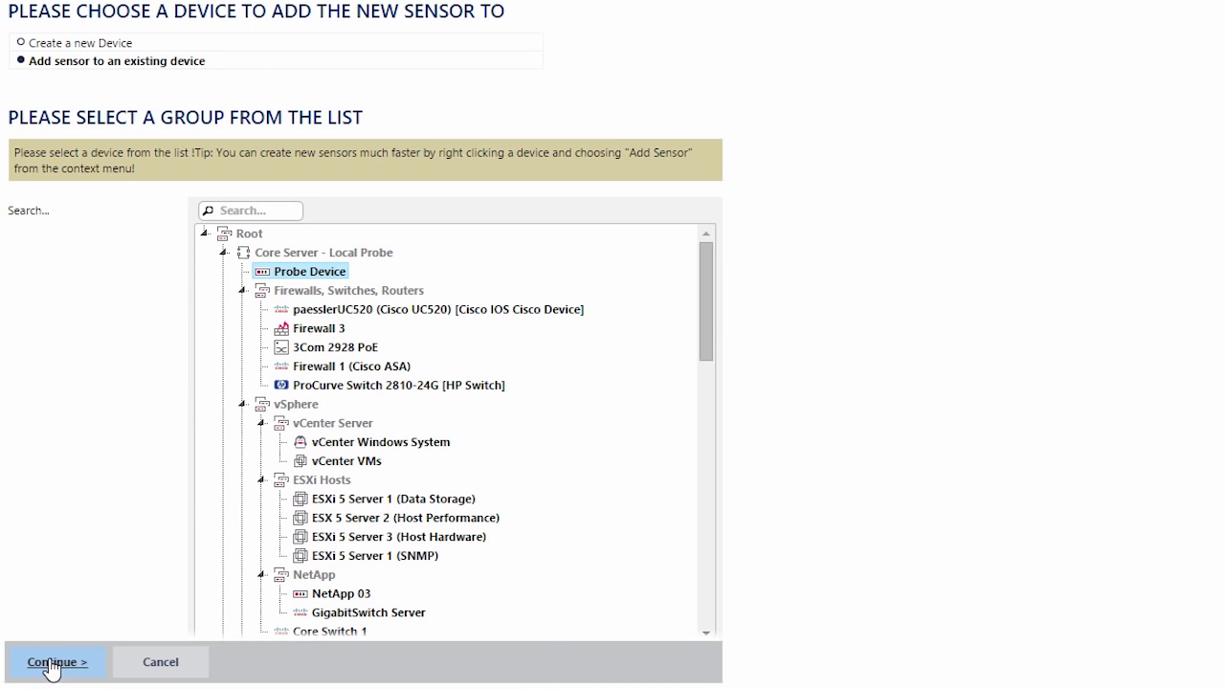
{"action": "left_click", "coordinate": [43, 662]}
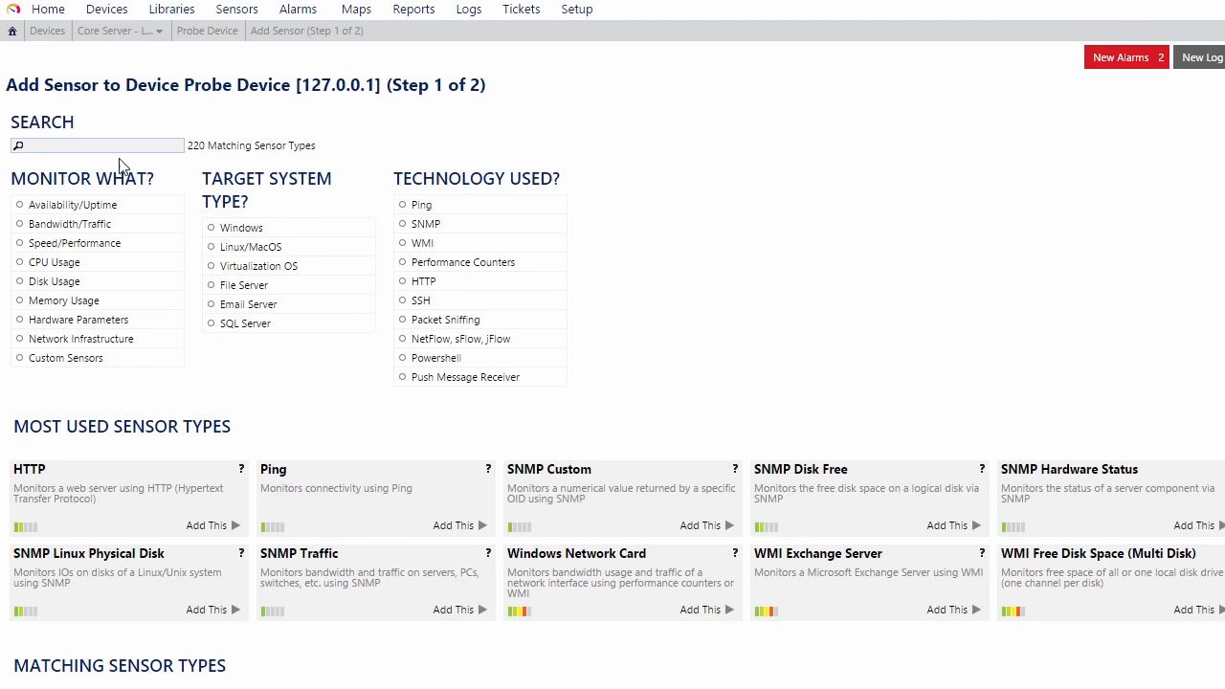
{"action": "type", "text": "netflow"}
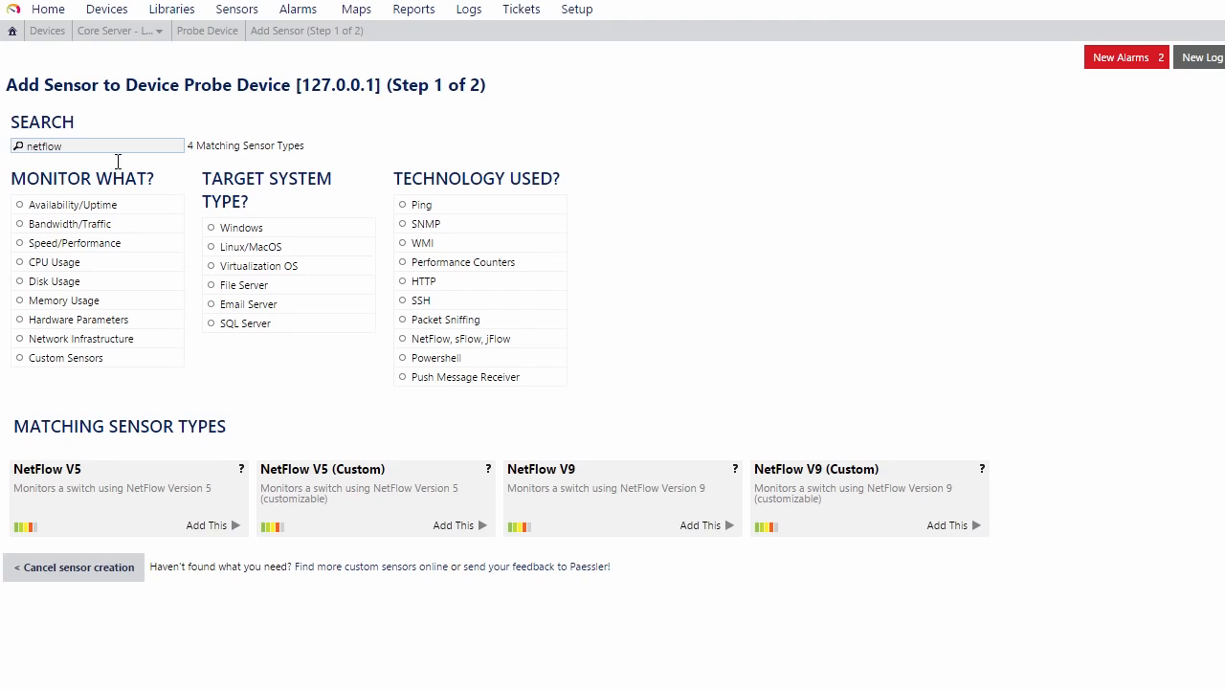
{"action": "left_click", "coordinate": [555, 492]}
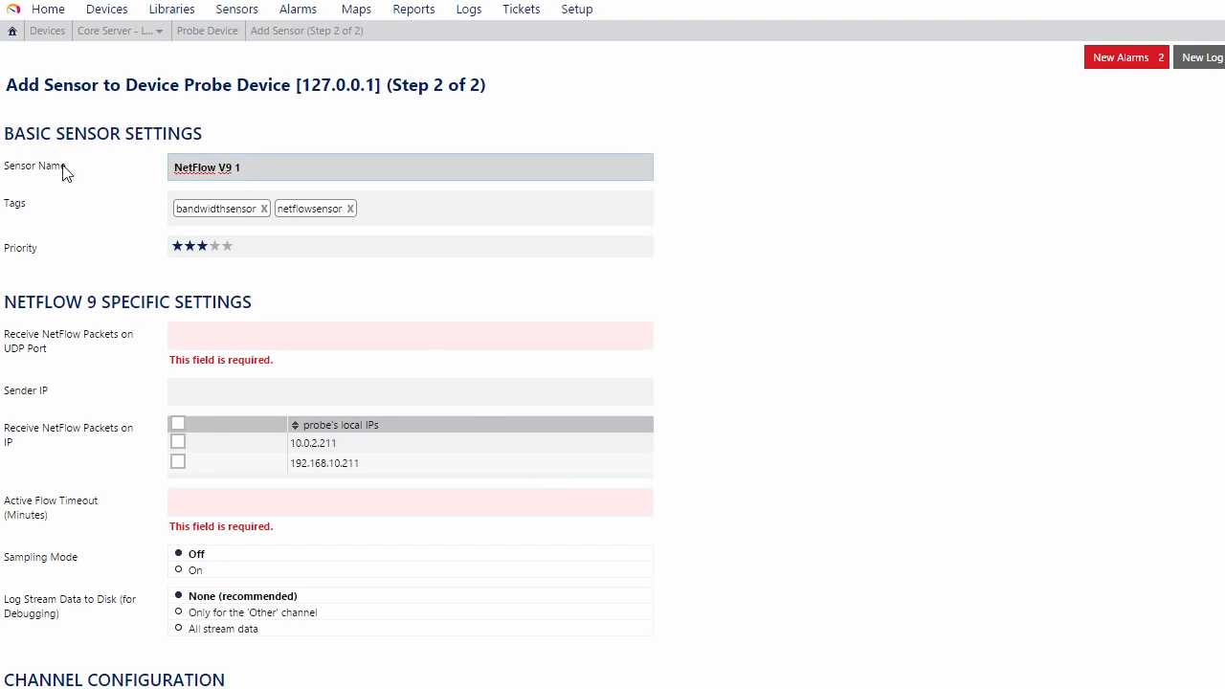
Name the new sensor Video Netflow9 and set the UDP port for receiving NetFlow packets to 9997
{"action": "left_click_drag", "start_coordinate": [266, 170], "coordinate": [148, 166]}
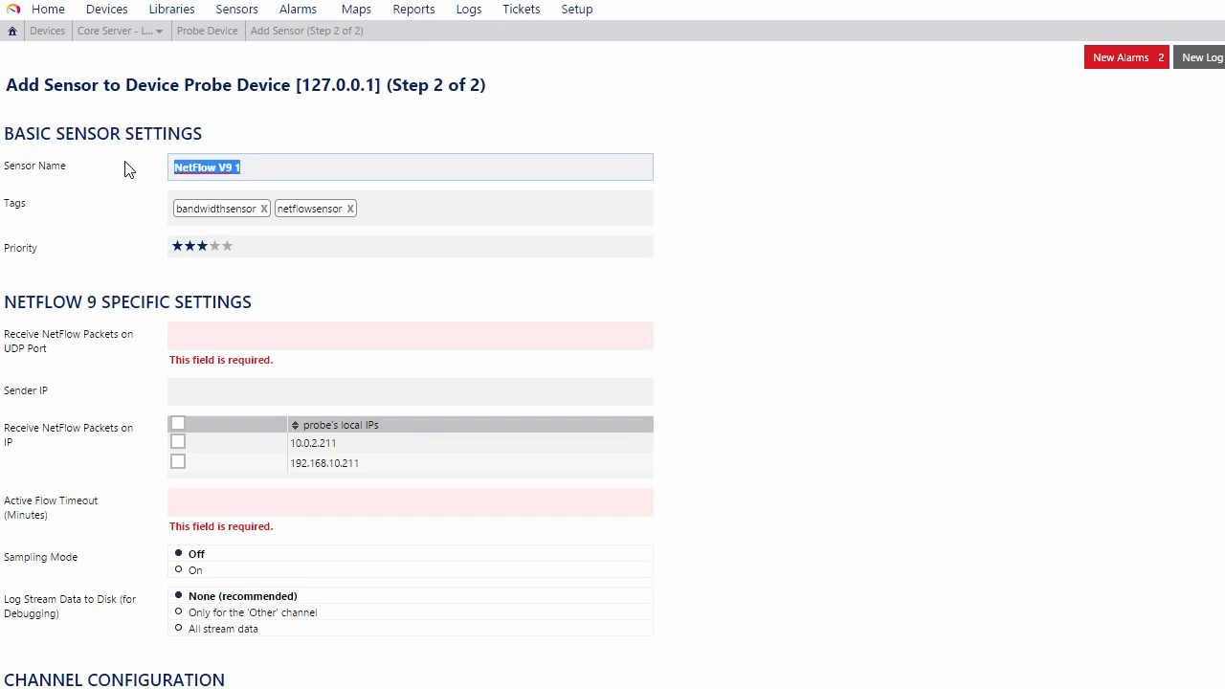
{"action": "type", "text": "Video Netflow9"}
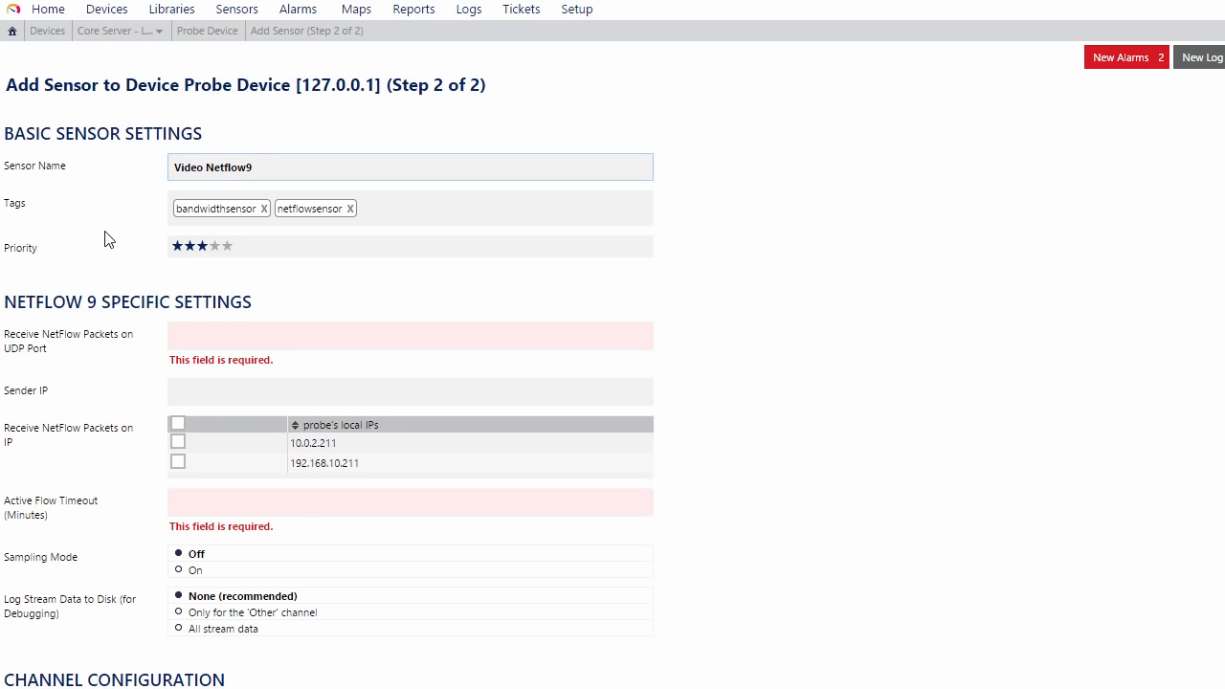
{"action": "left_click", "coordinate": [203, 339]}
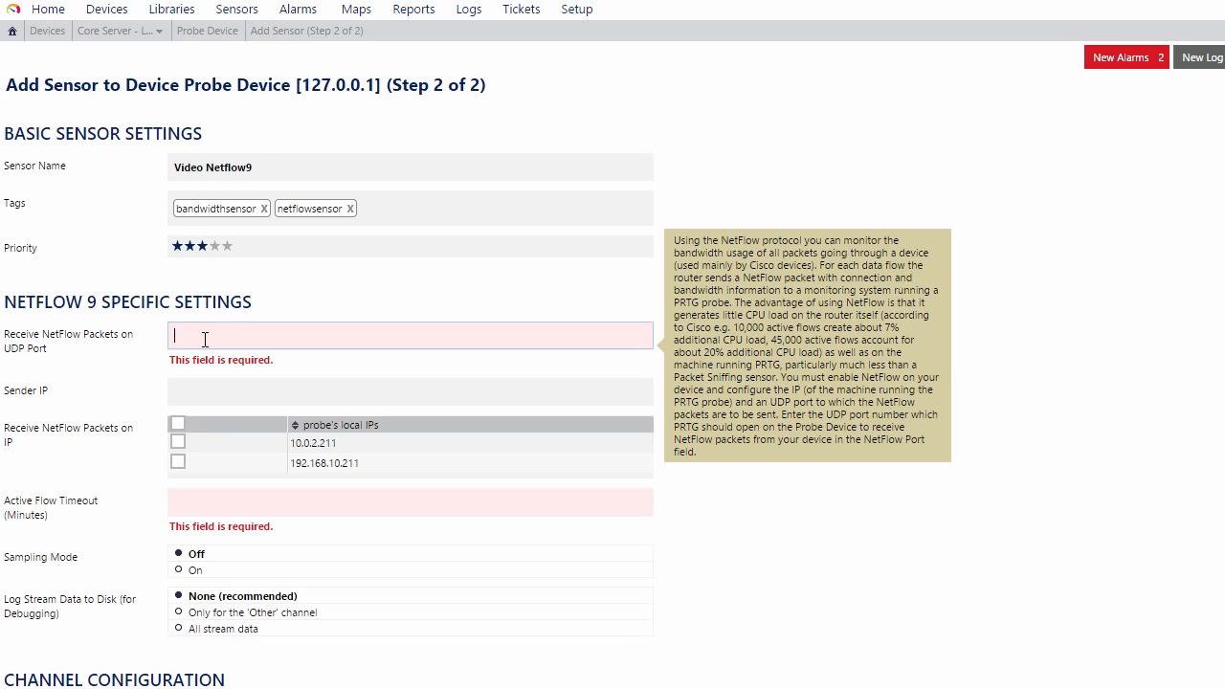
{"action": "type", "text": "9997"}
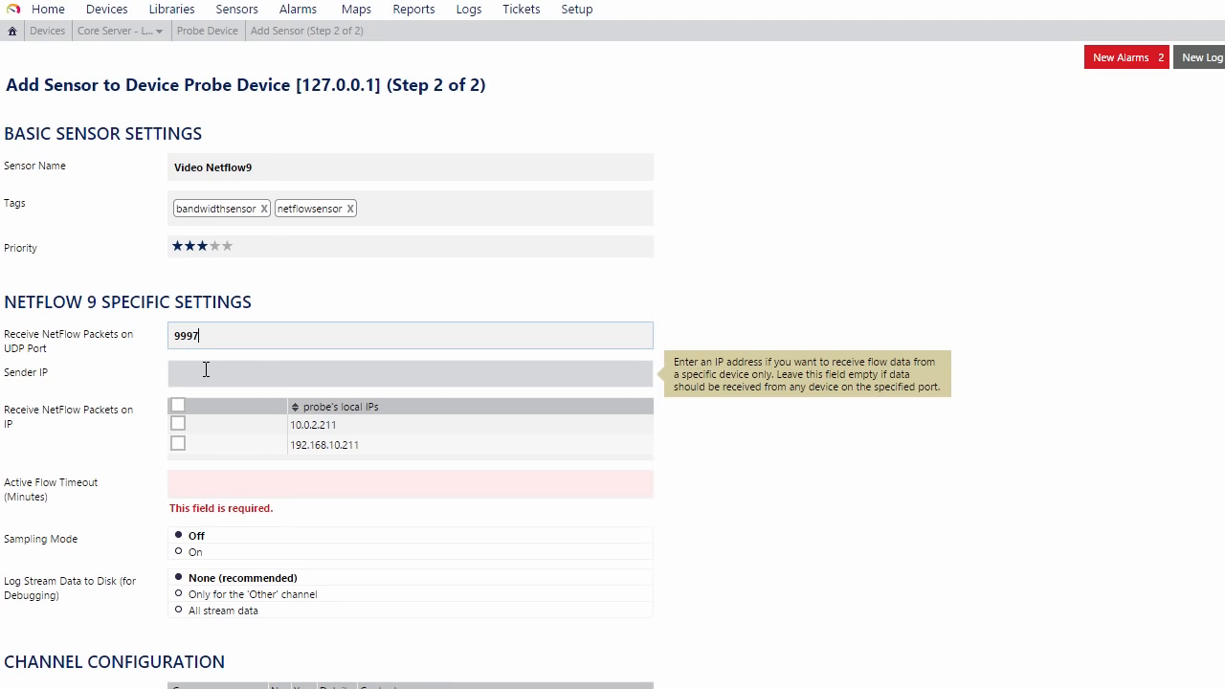
Set the sender IP to 10.0.0.1 and select 10.0.2.211 as the local IP receiving NetFlow packets
{"action": "left_click", "coordinate": [204, 372]}
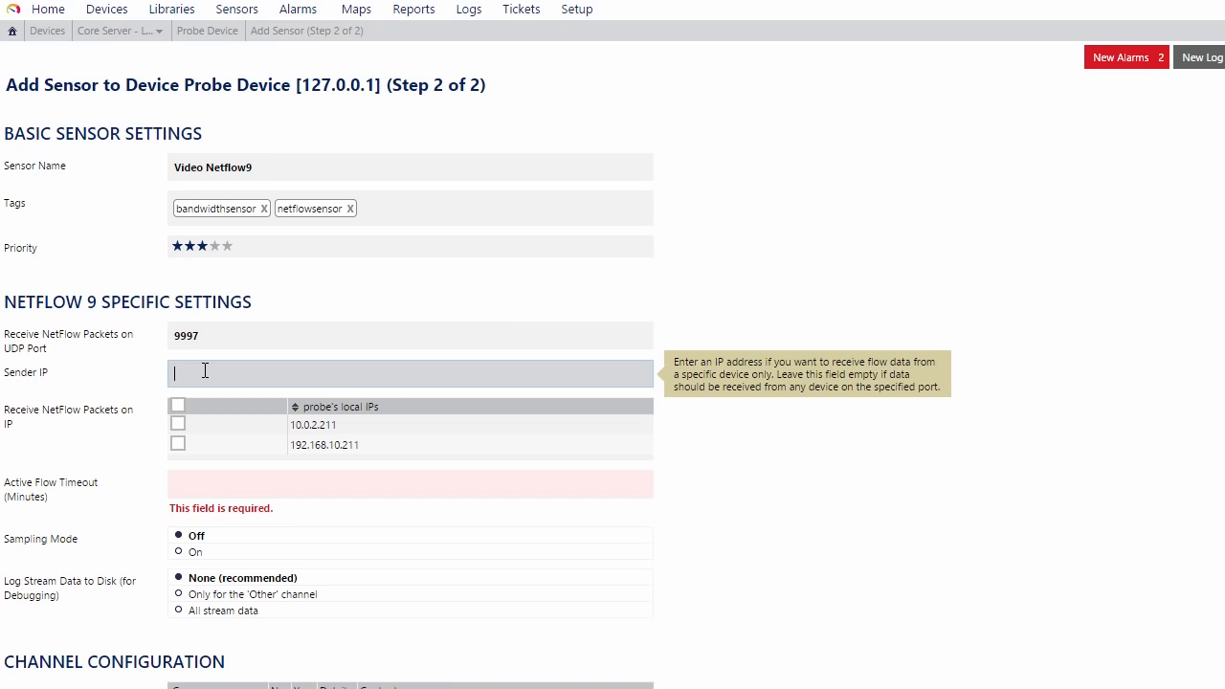
{"action": "type", "text": "10.0.0.1"}
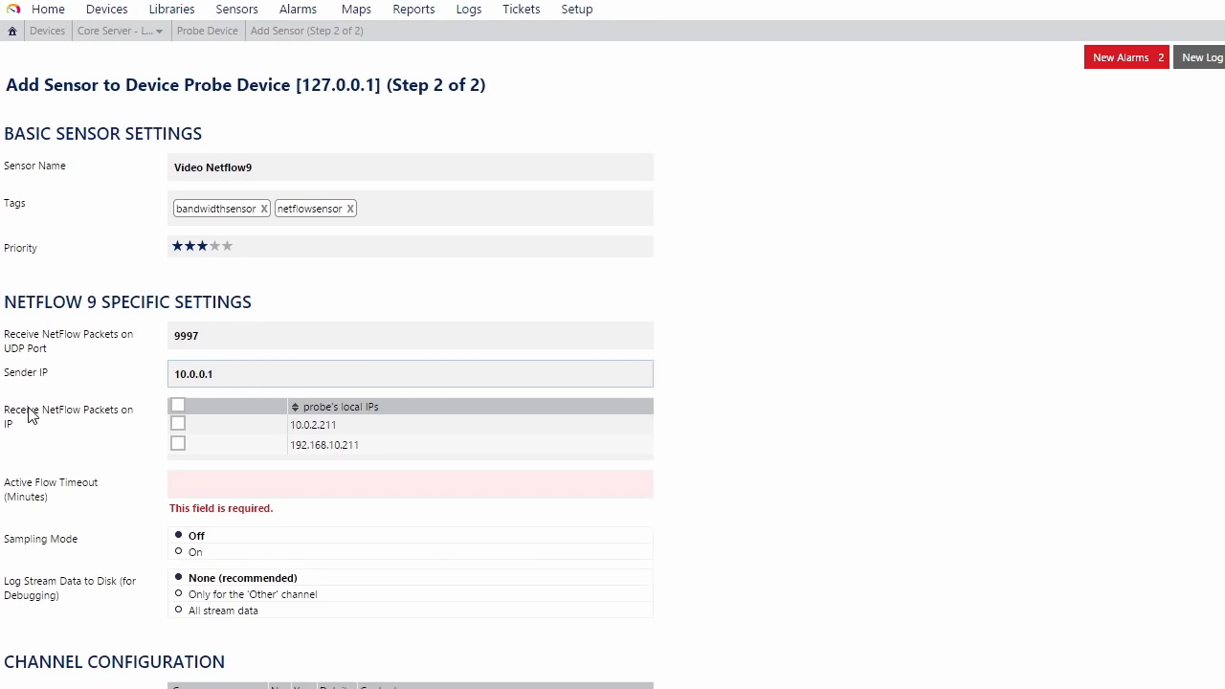
{"action": "left_click", "coordinate": [178, 427]}
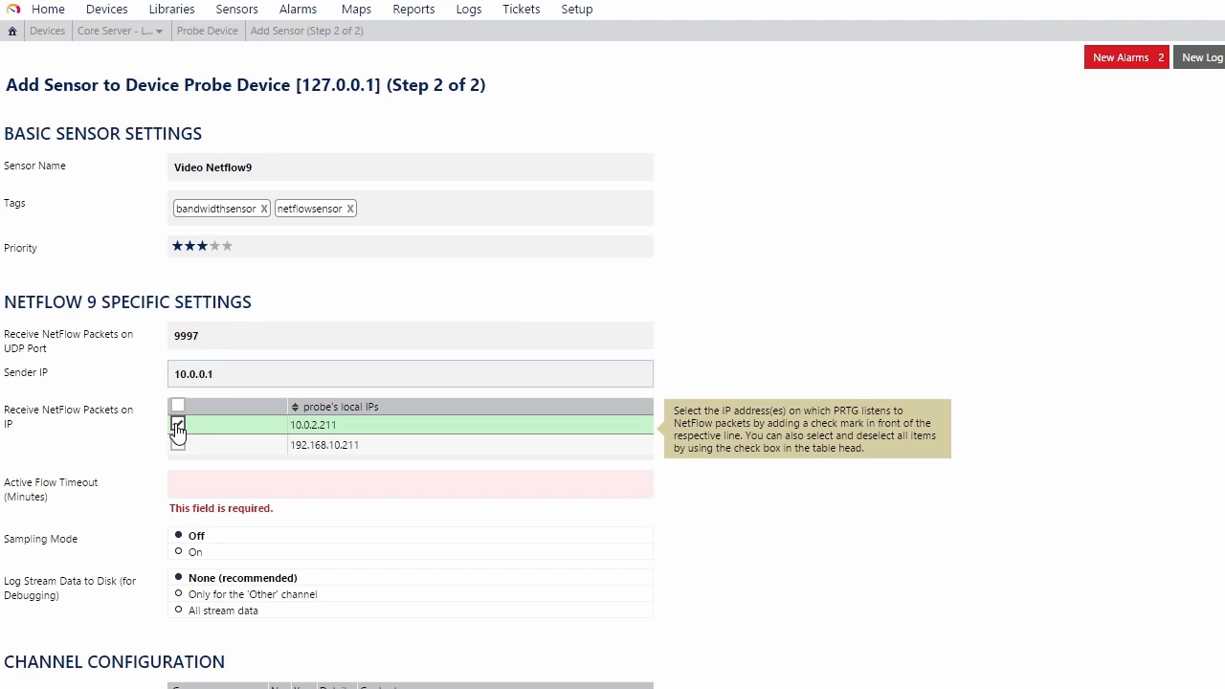
Set the active flow timeout to 3 minutes
{"action": "mouse_move", "coordinate": [229, 487]}
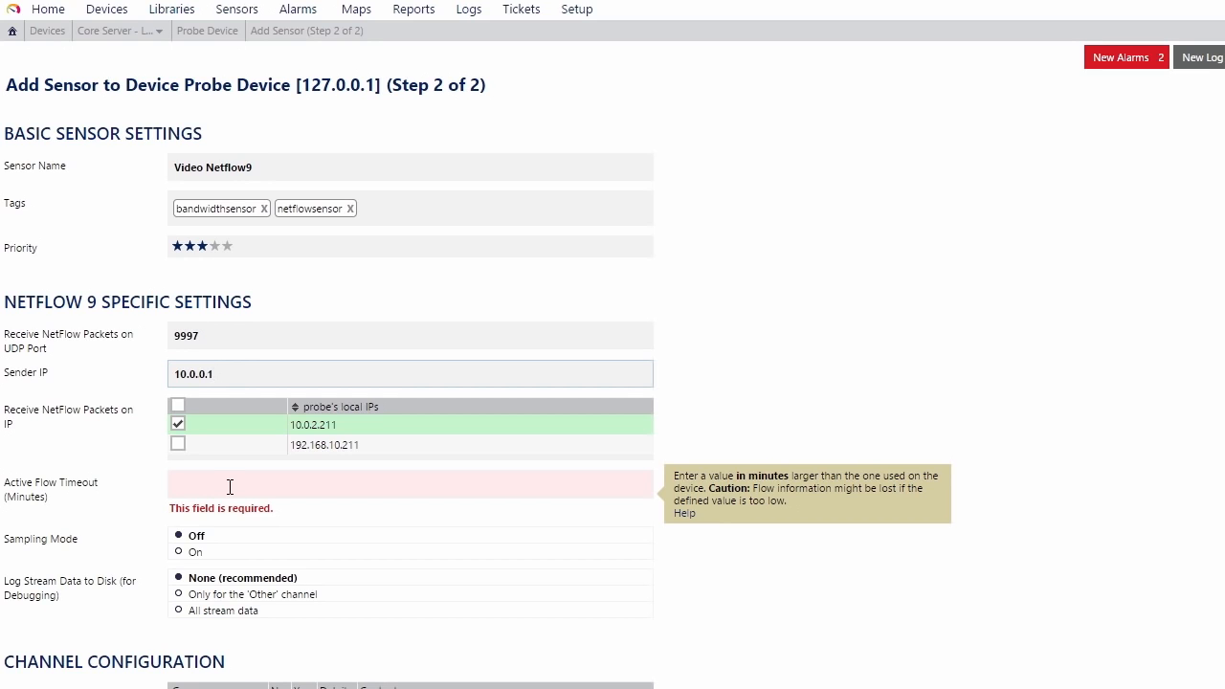
{"action": "left_click", "coordinate": [231, 486]}
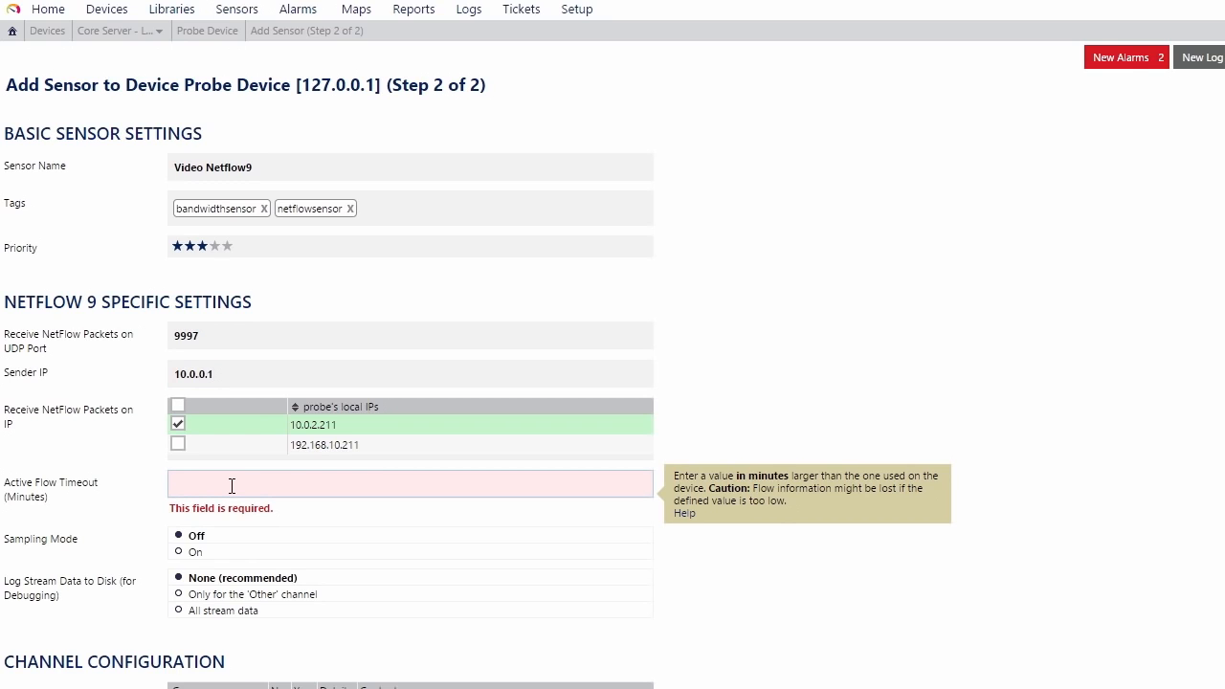
{"action": "type", "text": "3"}
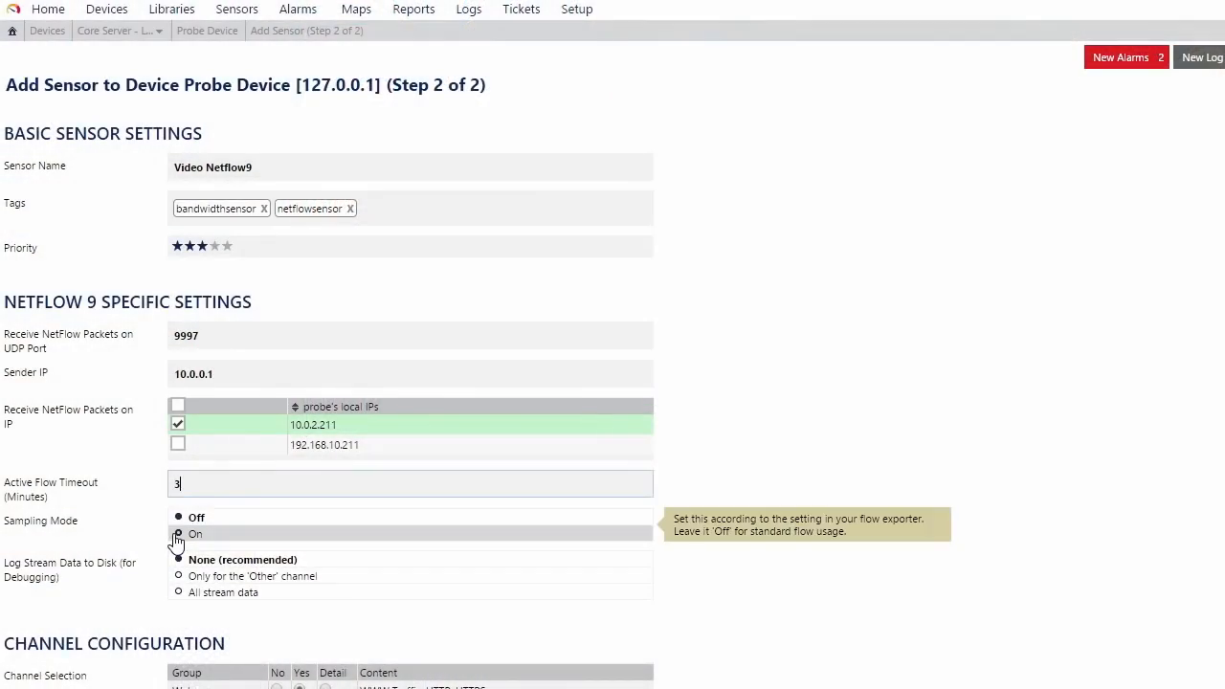
{"action": "left_click", "coordinate": [178, 534]}
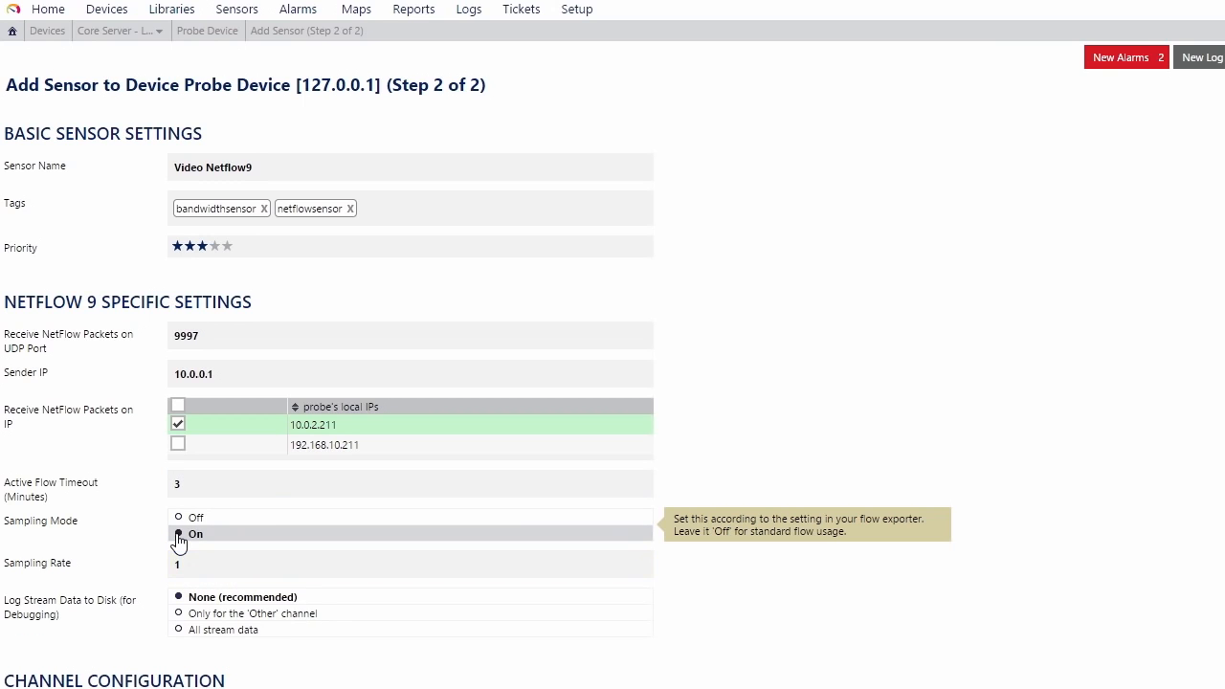
{"action": "left_click", "coordinate": [210, 564]}
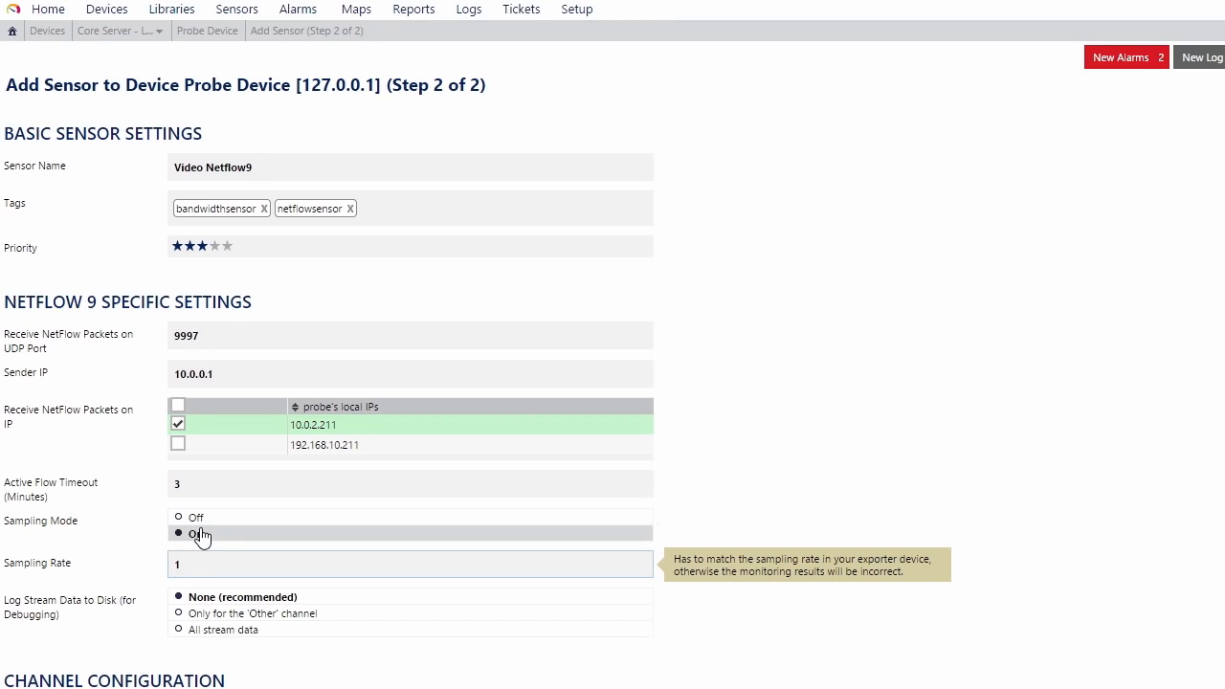
{"action": "left_click", "coordinate": [198, 519]}
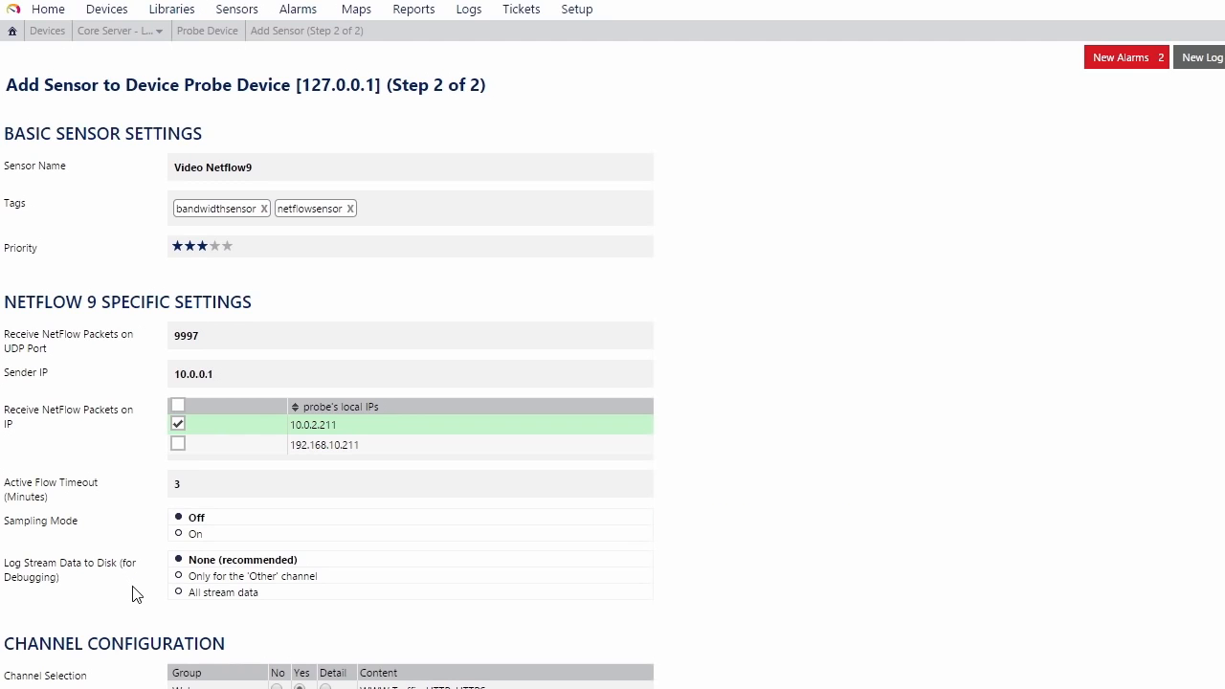
Review the channel selection and filter settings, keep the default channels and empty filters, and create the sensor
{"action": "scroll", "coordinate": [938, 585], "scroll_direction": "down", "scroll_amount": 1}
{"action": "scroll", "coordinate": [937, 585], "scroll_direction": "down", "scroll_amount": 4}
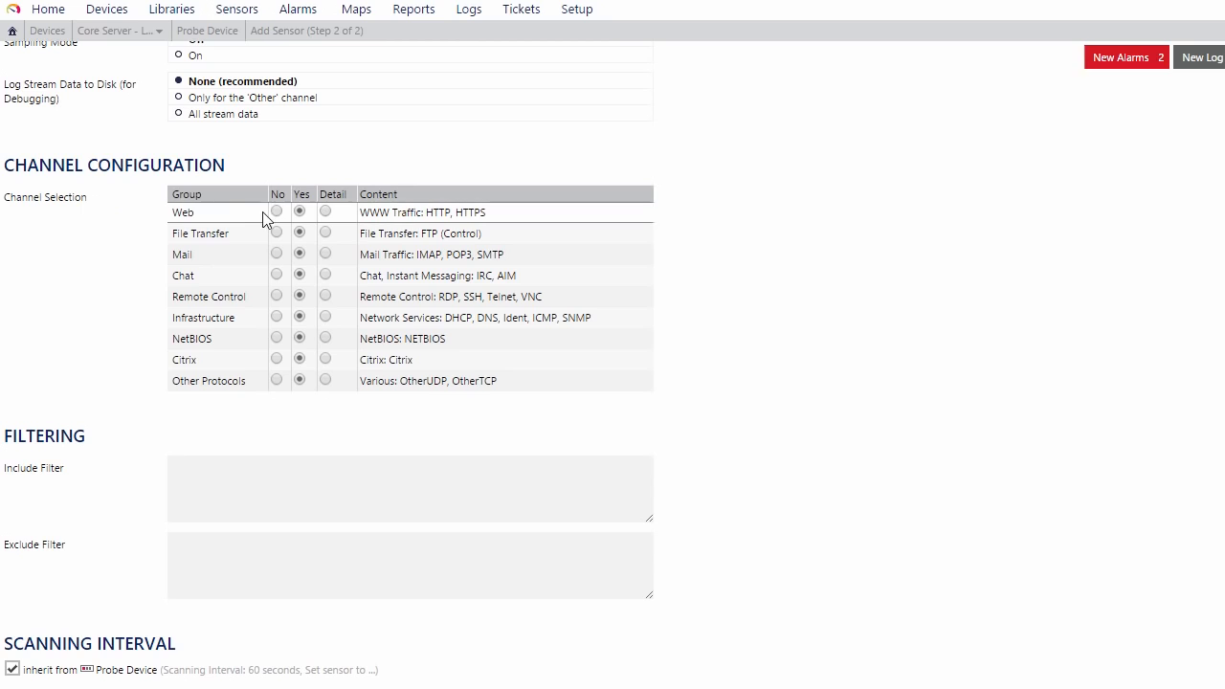
{"action": "mouse_move", "coordinate": [254, 221]}
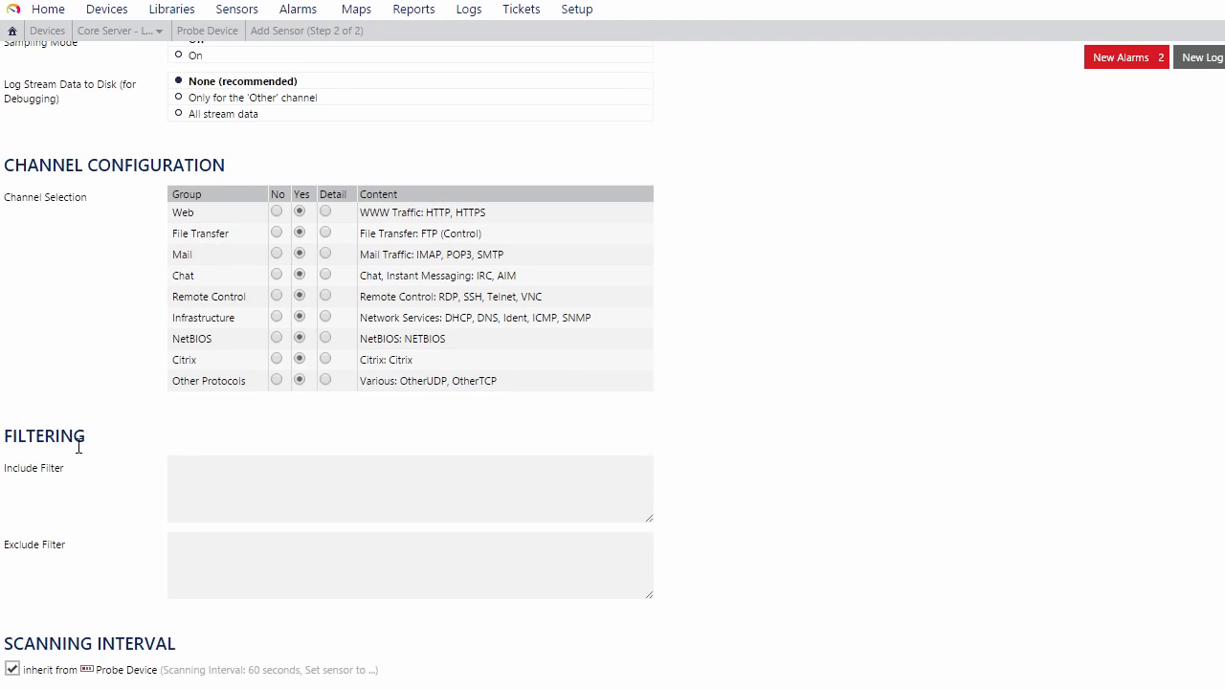
{"action": "scroll", "coordinate": [77, 440], "scroll_direction": "down", "scroll_amount": 1}
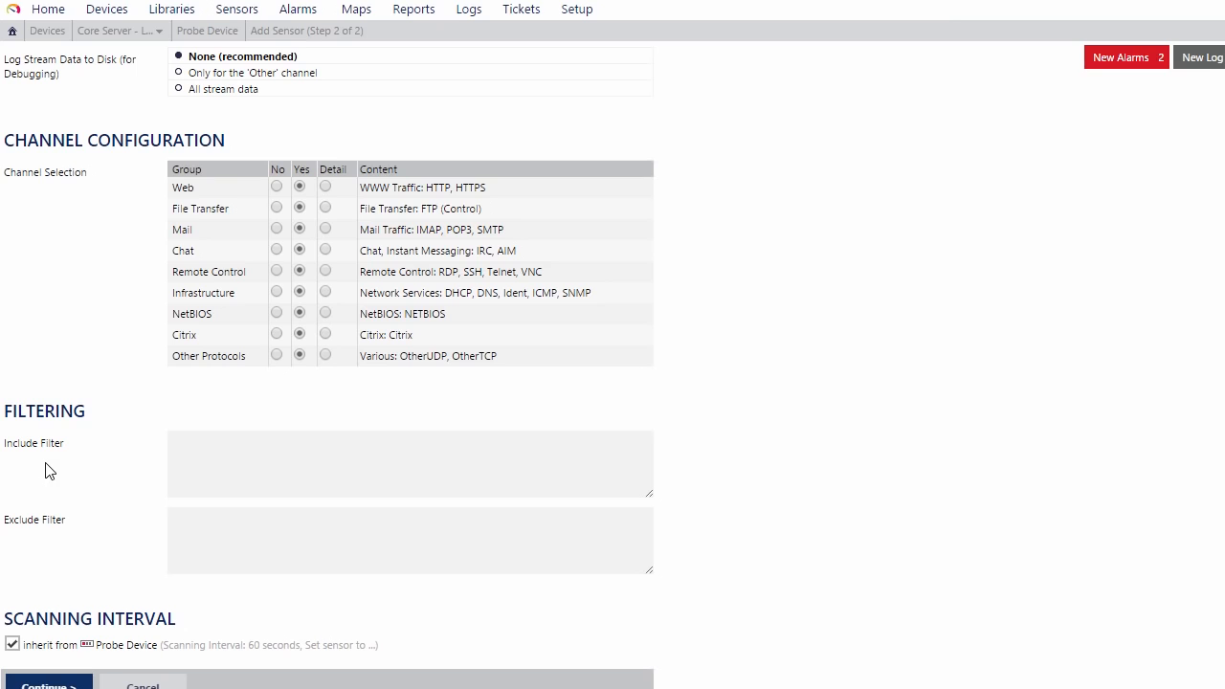
{"action": "left_click", "coordinate": [500, 458]}
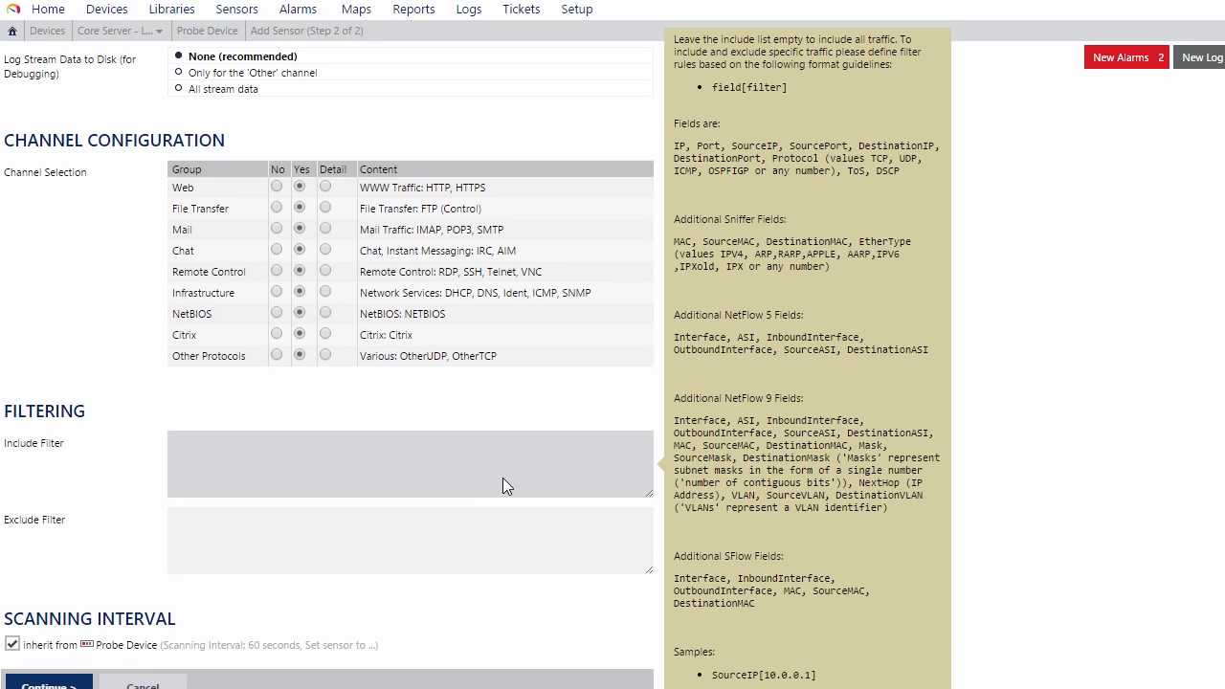
{"action": "scroll", "coordinate": [382, 536], "scroll_direction": "down", "scroll_amount": 1}
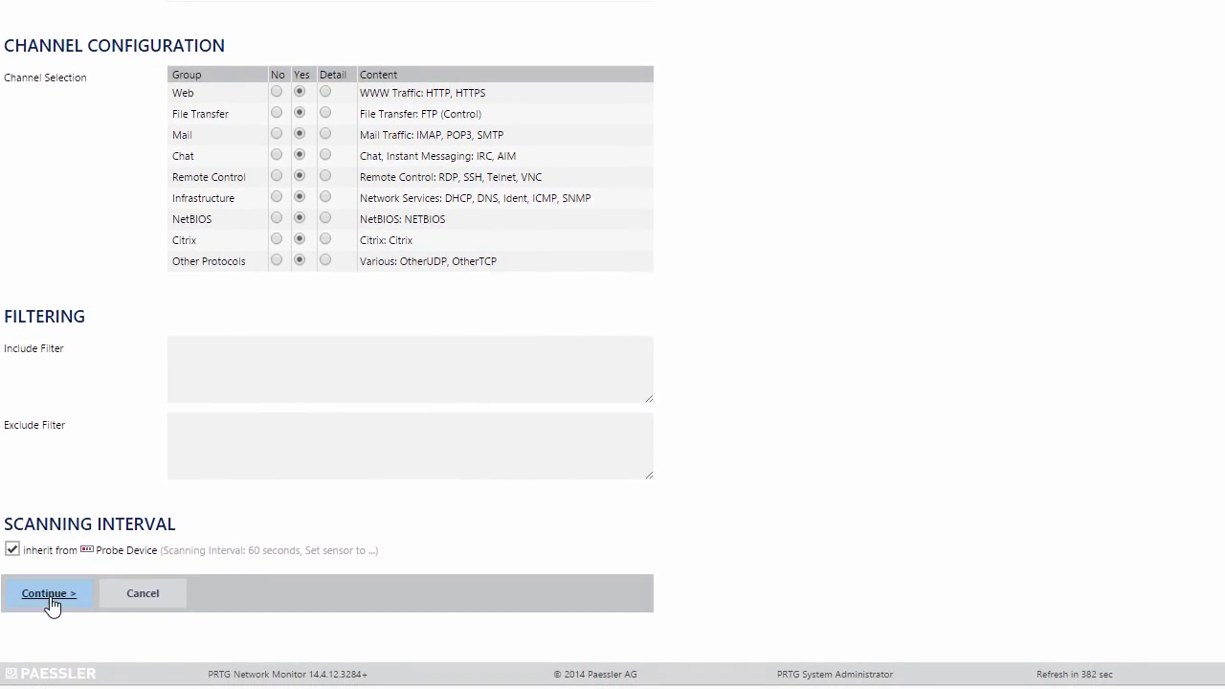
{"action": "left_click", "coordinate": [49, 594]}
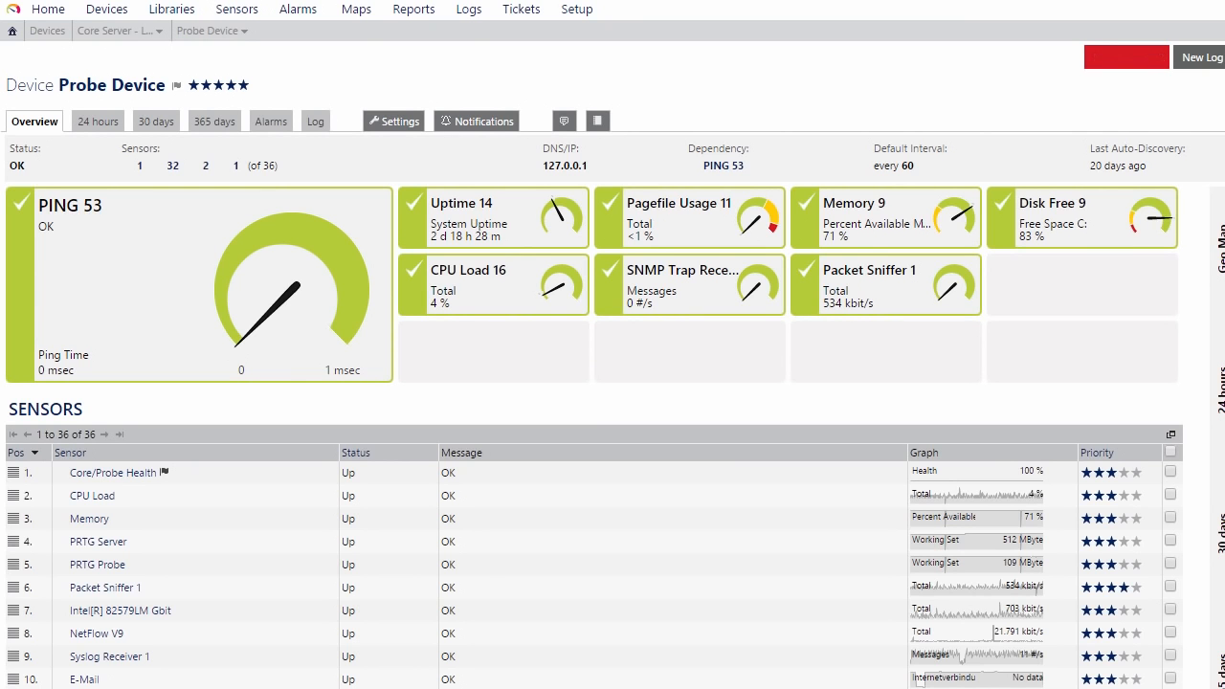
Open the Video Netflow9 sensor from the Probe Device's sensor list and trigger an immediate scan
{"action": "scroll", "coordinate": [410, 490], "scroll_direction": "down", "scroll_amount": 5}
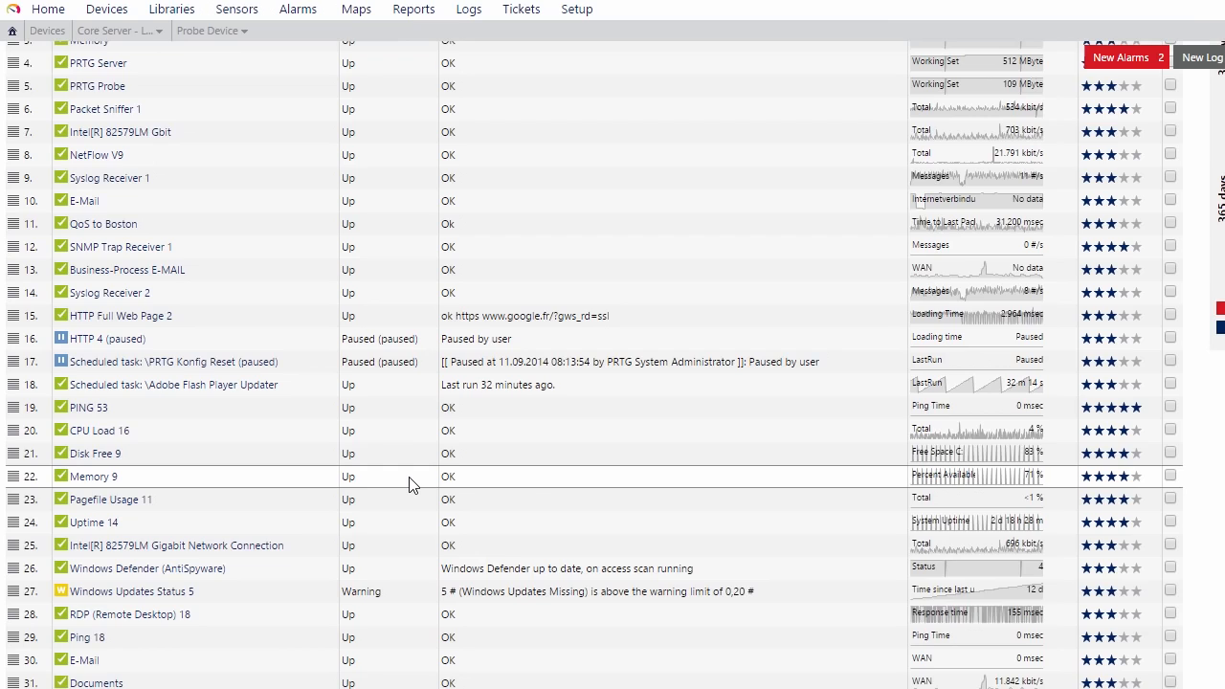
{"action": "scroll", "coordinate": [408, 476], "scroll_direction": "down", "scroll_amount": 2}
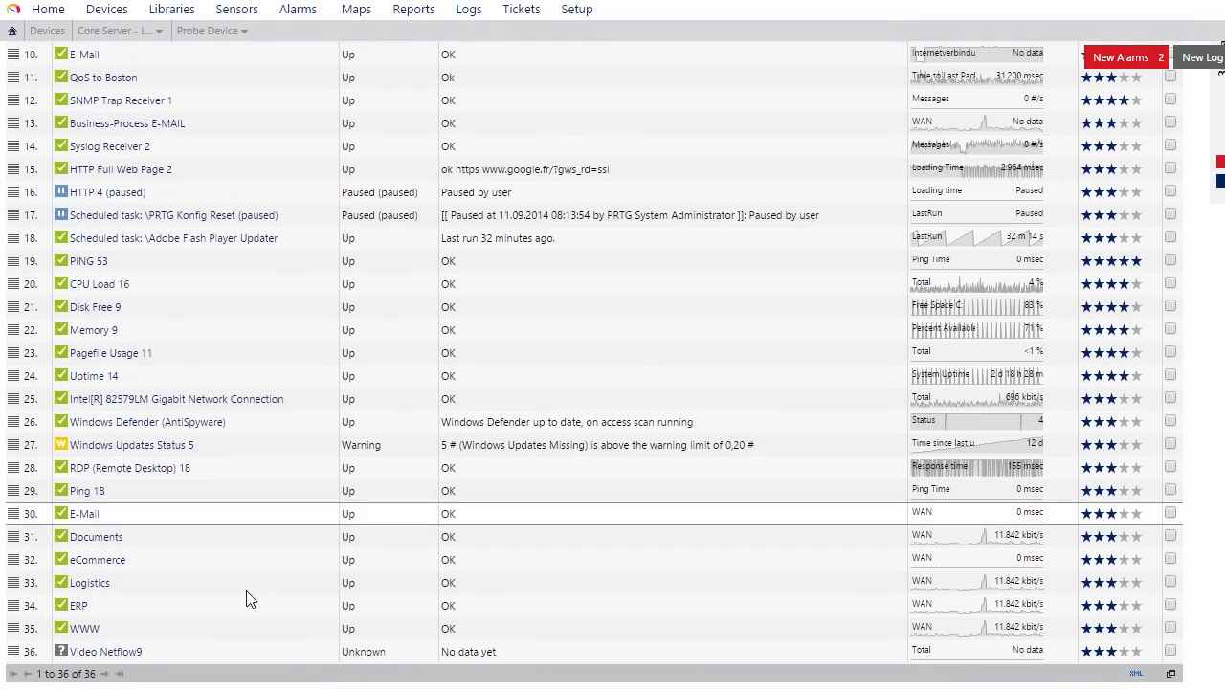
{"action": "left_click", "coordinate": [121, 654]}
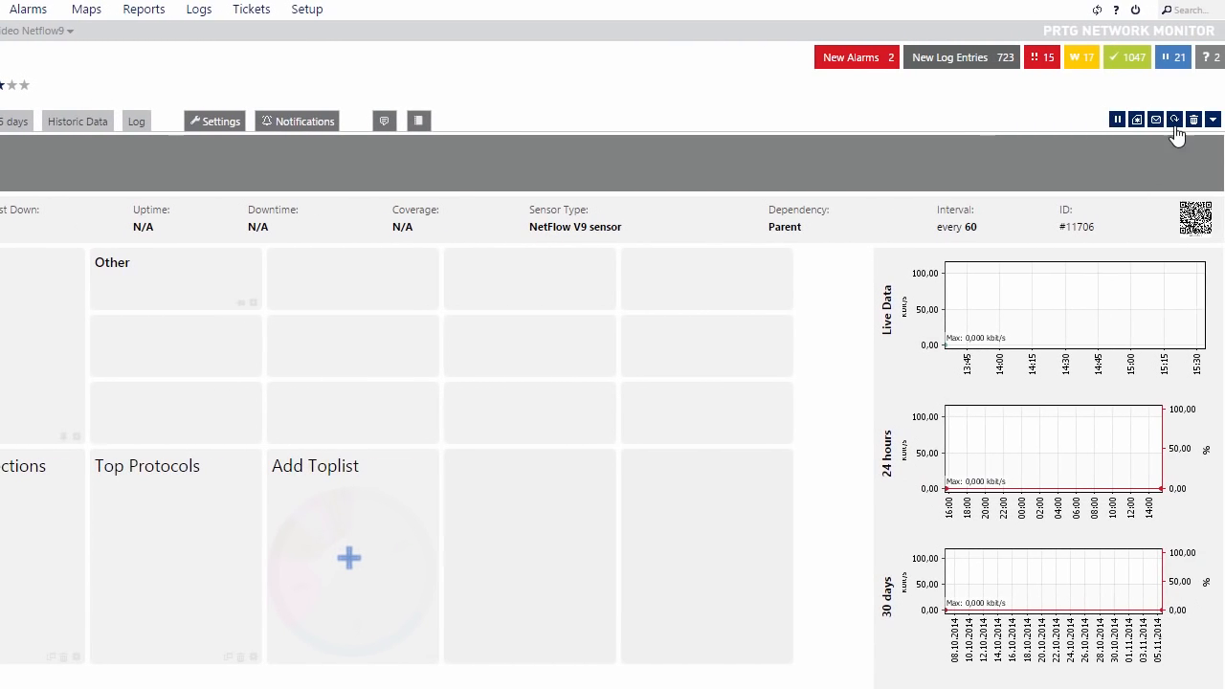
{"action": "left_click", "coordinate": [1175, 119]}
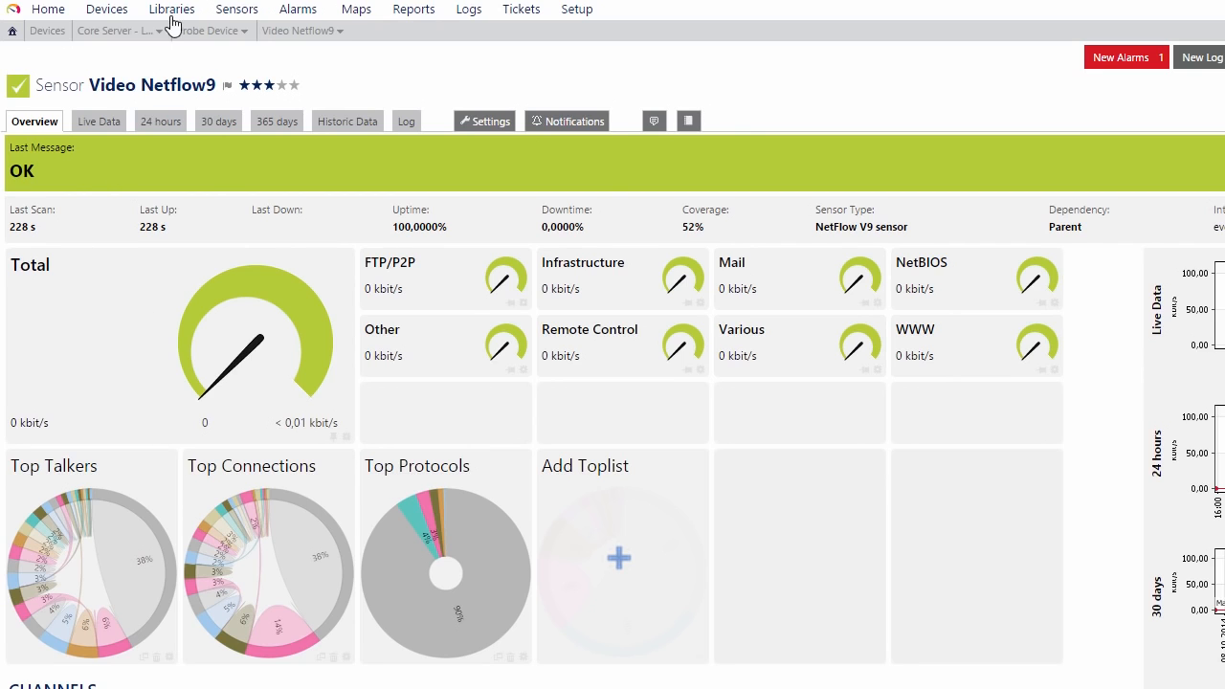
Return to the overview of all devices and open the Probe Device's existing NetFlow V9 sensor
{"action": "left_click", "coordinate": [110, 13]}
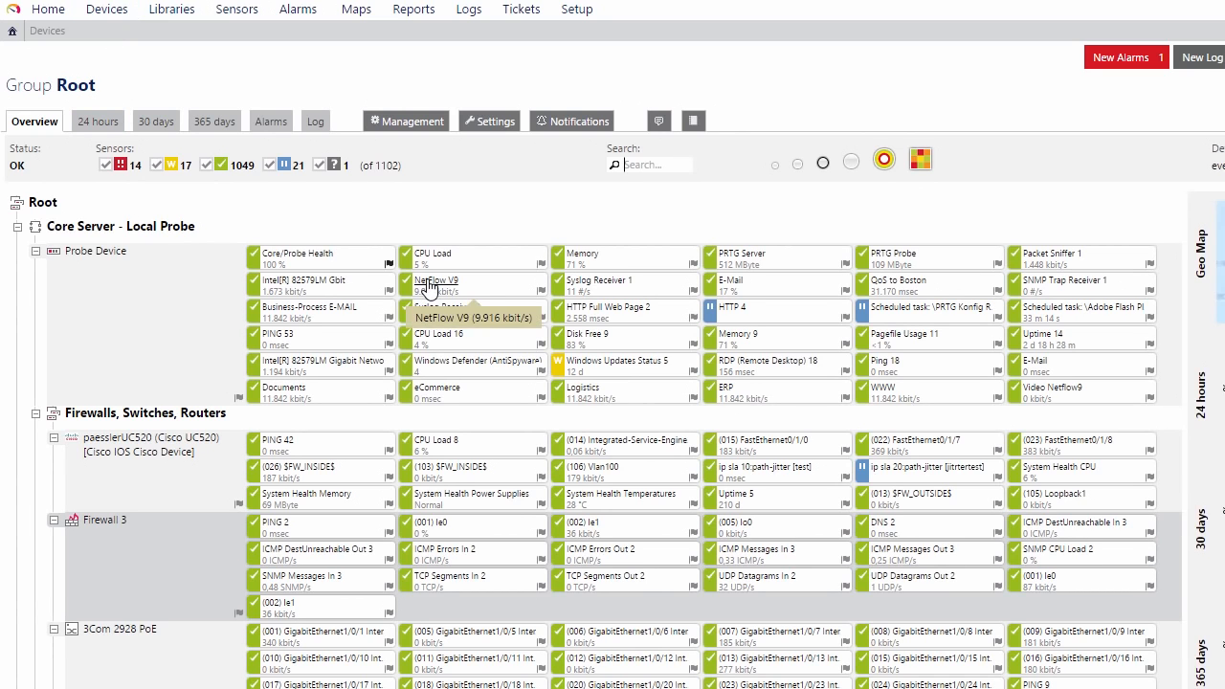
{"action": "left_click", "coordinate": [430, 282]}
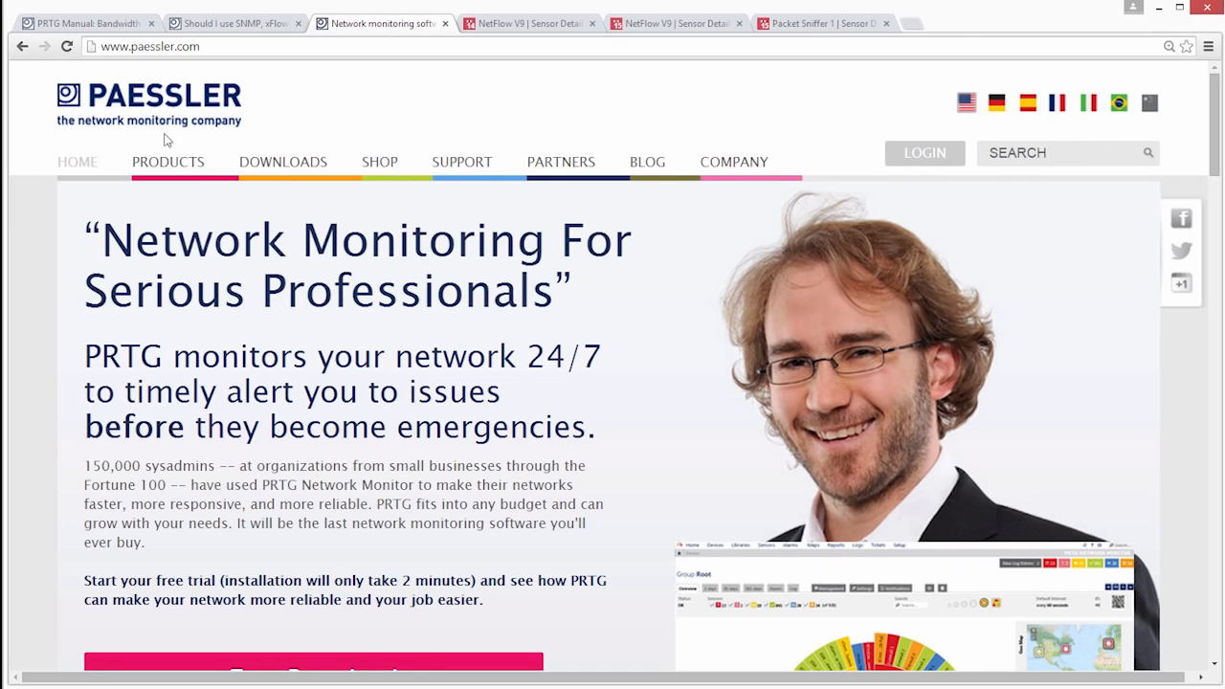
On the Paessler website, open the NetFlow Generator page from the Networking Freeware section and read its description
{"action": "mouse_move", "coordinate": [172, 163]}
{"action": "mouse_move", "coordinate": [517, 215]}
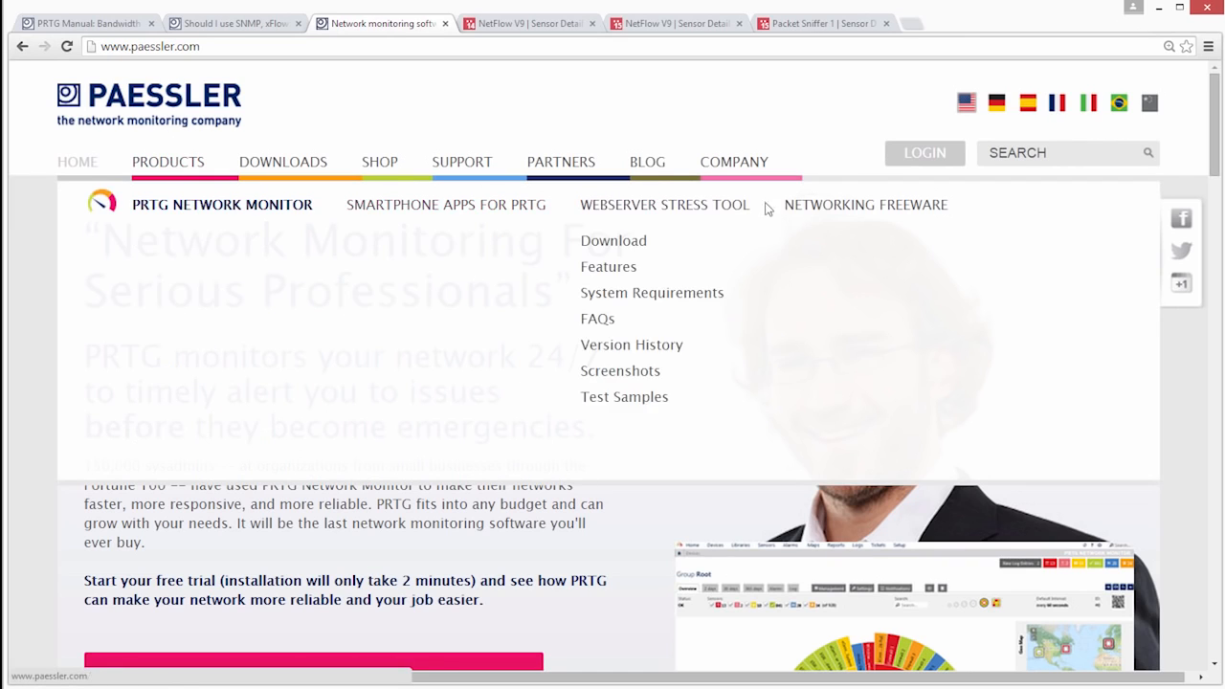
{"action": "left_click", "coordinate": [818, 209]}
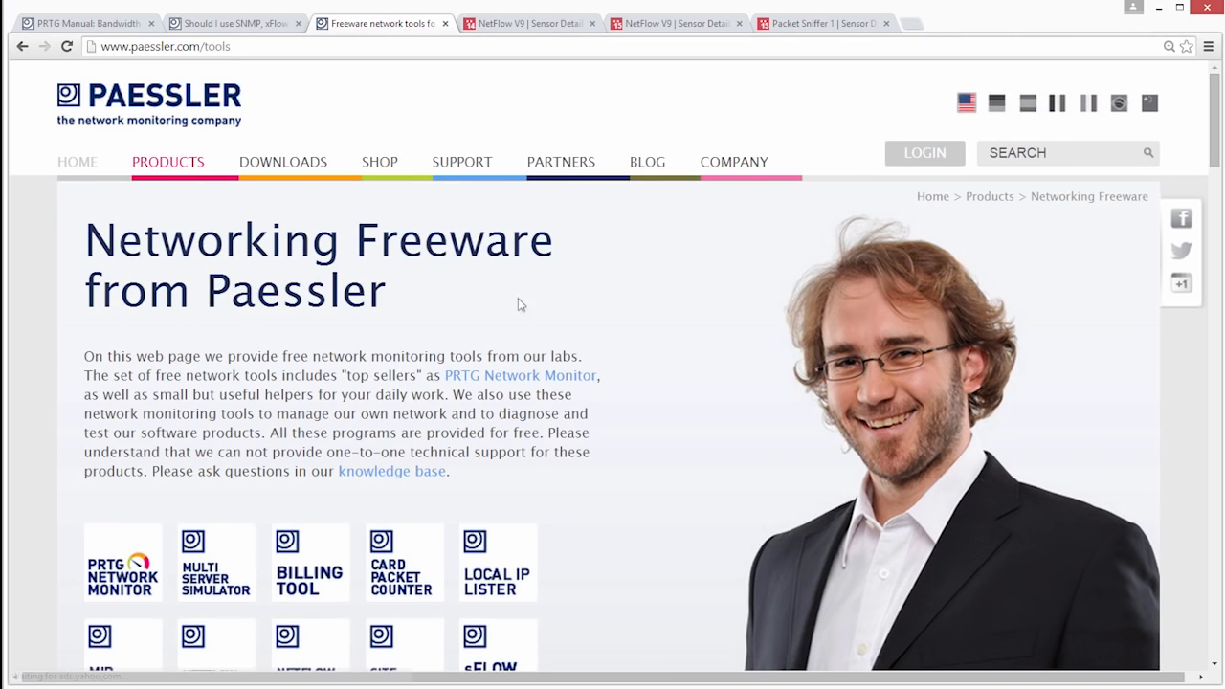
{"action": "scroll", "coordinate": [1206, 163], "scroll_direction": "down", "scroll_amount": 1}
{"action": "scroll", "coordinate": [1206, 162], "scroll_direction": "down", "scroll_amount": 5}
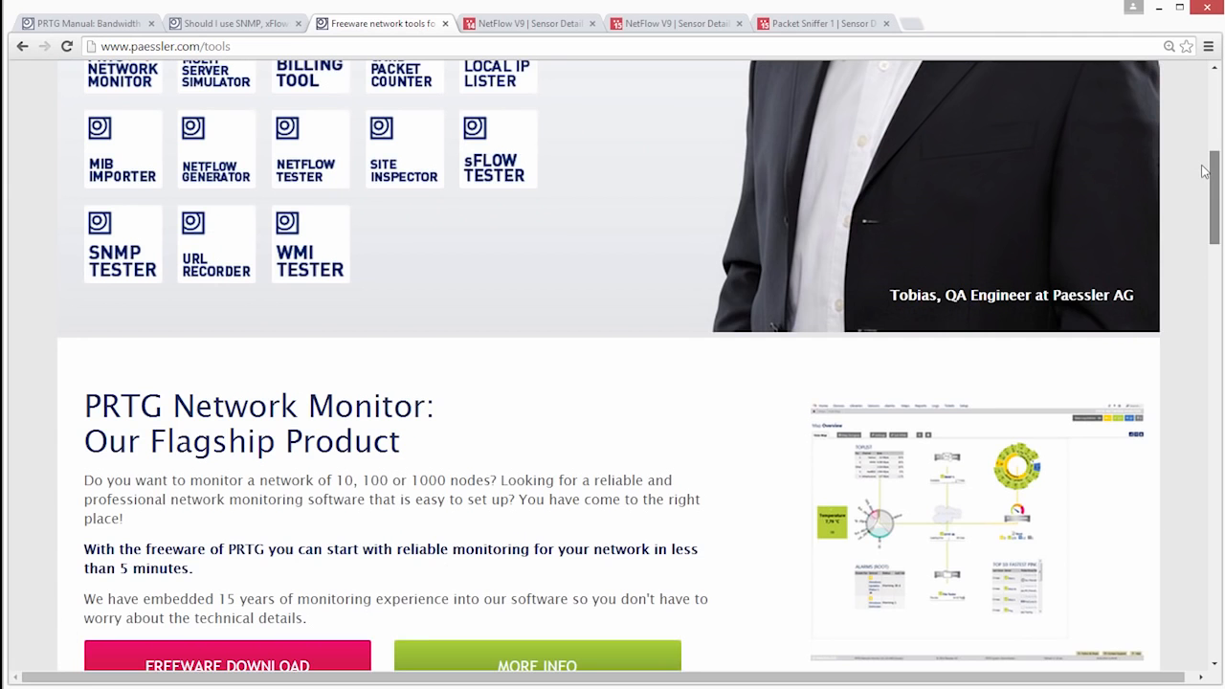
{"action": "left_click", "coordinate": [196, 167]}
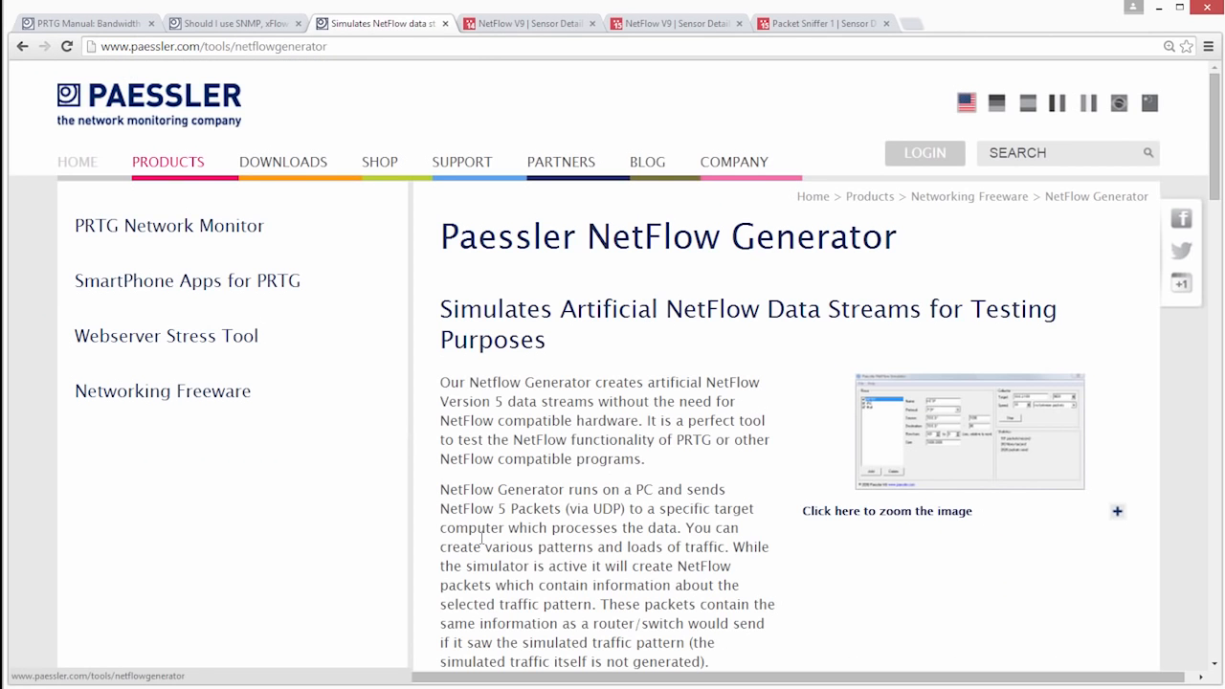
{"action": "scroll", "coordinate": [515, 542], "scroll_direction": "down", "scroll_amount": 1}
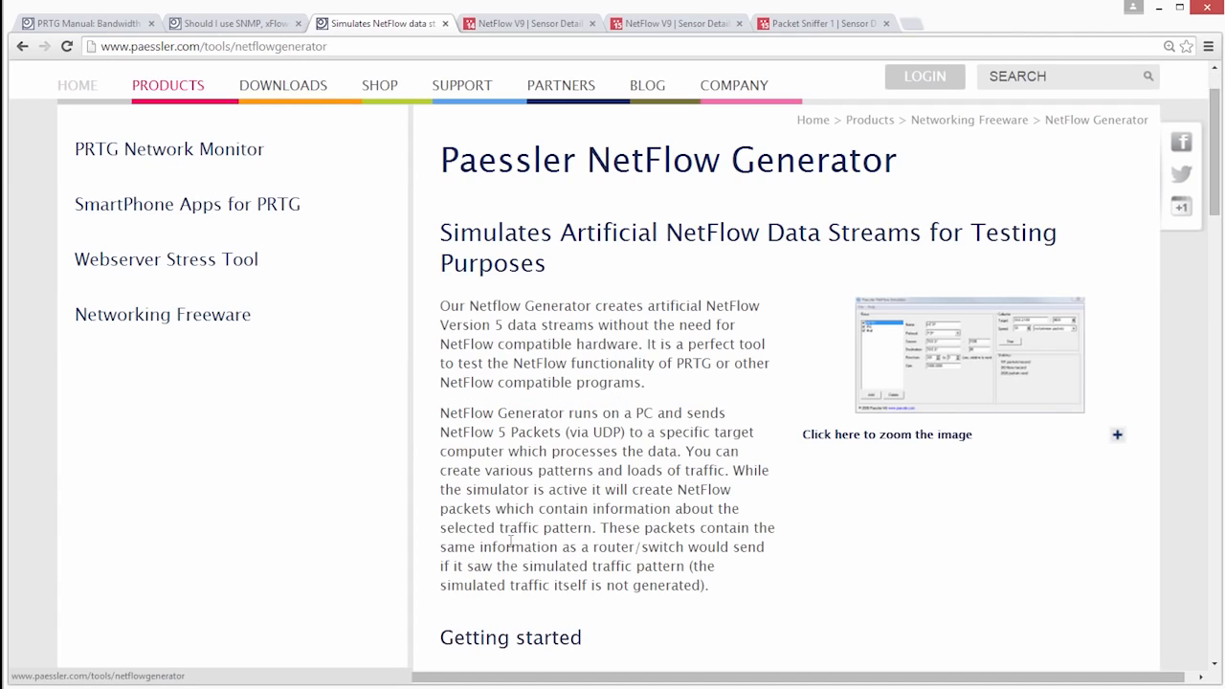